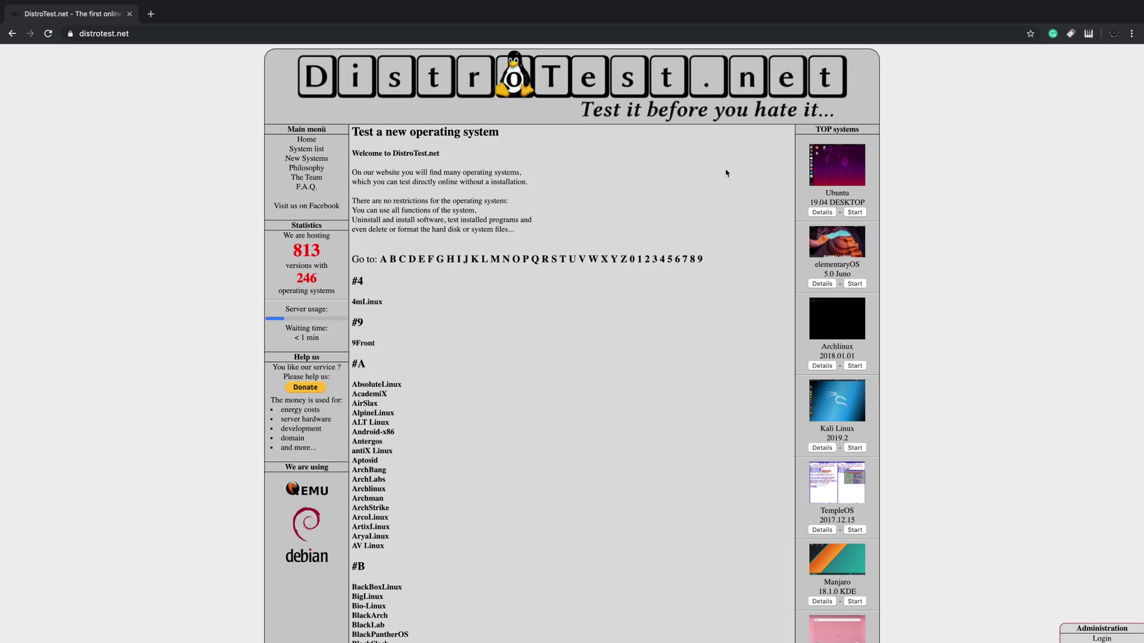
Open the New Systems list and start a live test of Parrot 4.7 KDE
scroll(559, 345, down, 20)
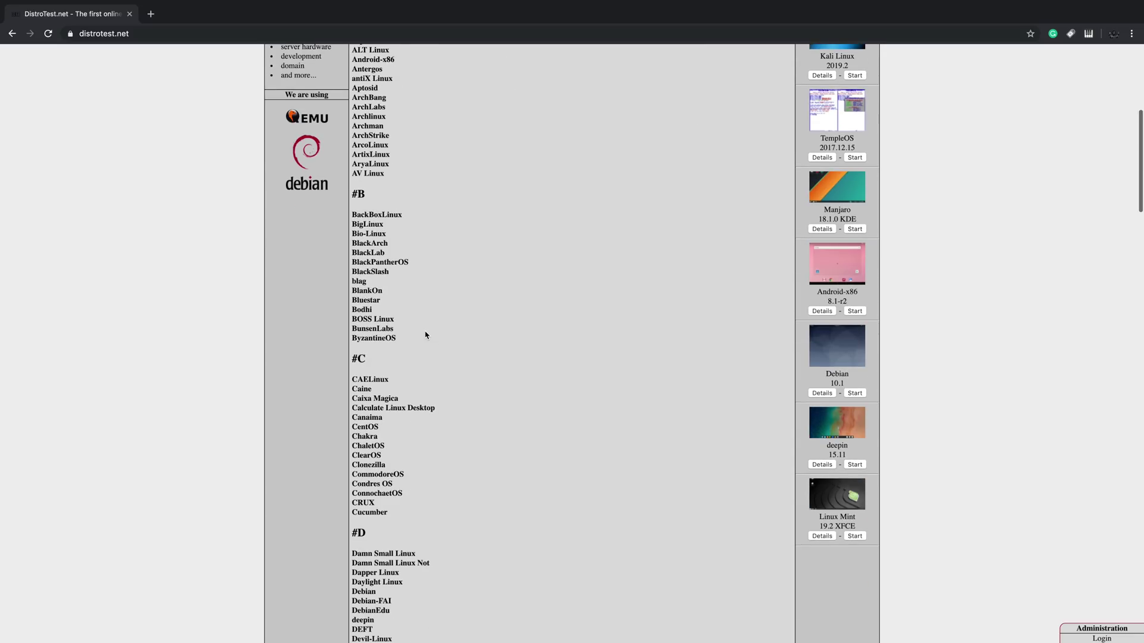
scroll(540, 339, up, 20)
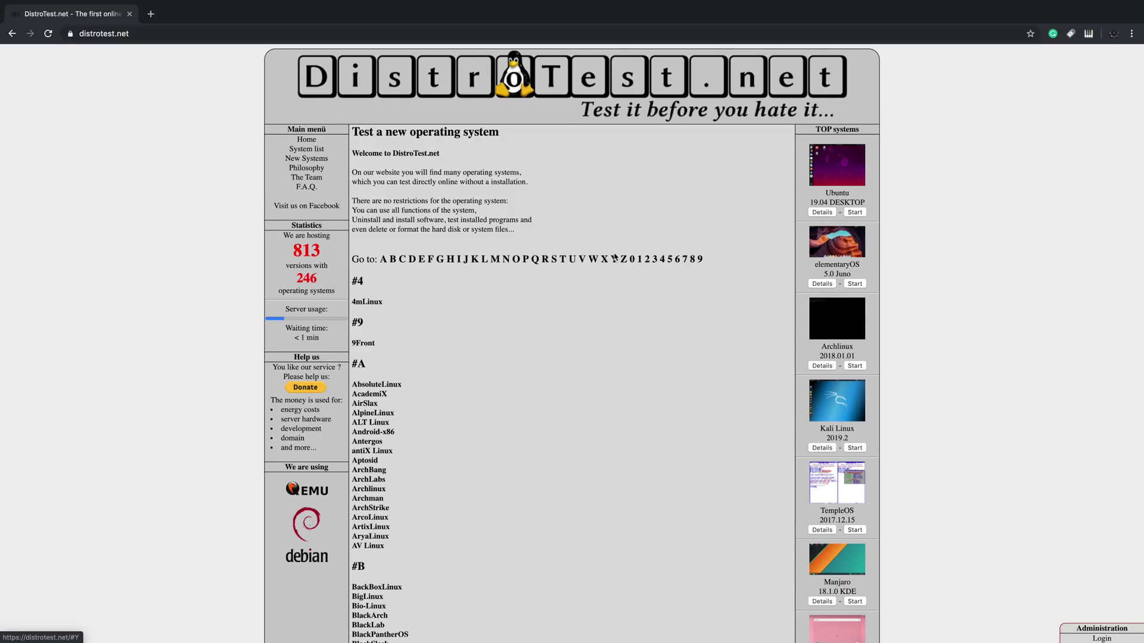
scroll(660, 298, down, 15)
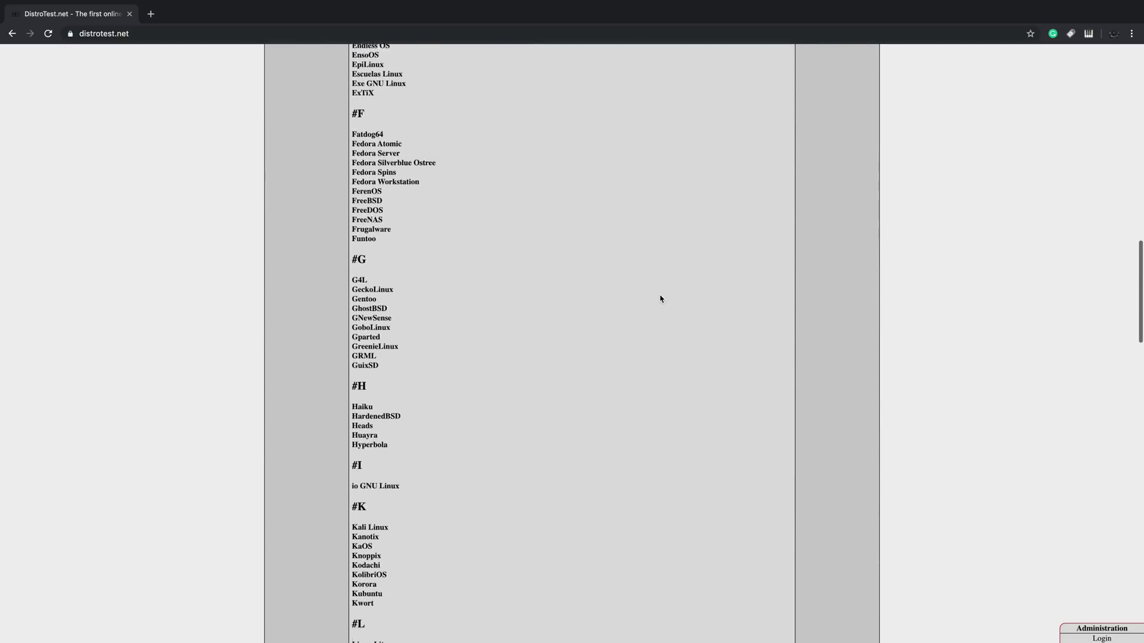
scroll(660, 298, up, 20)
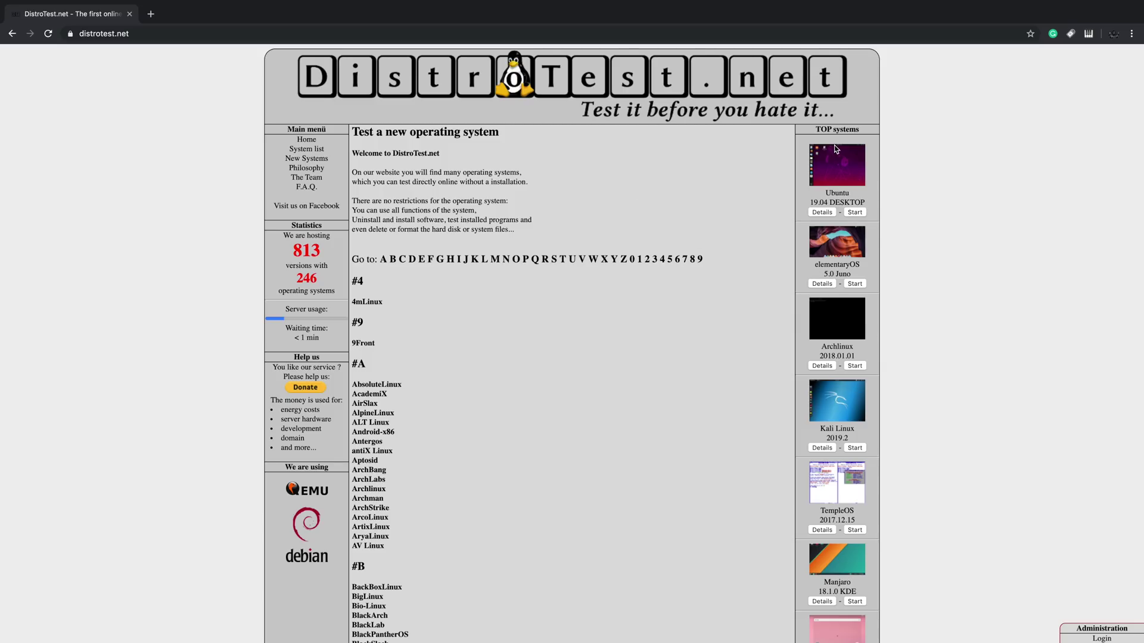
click(309, 161)
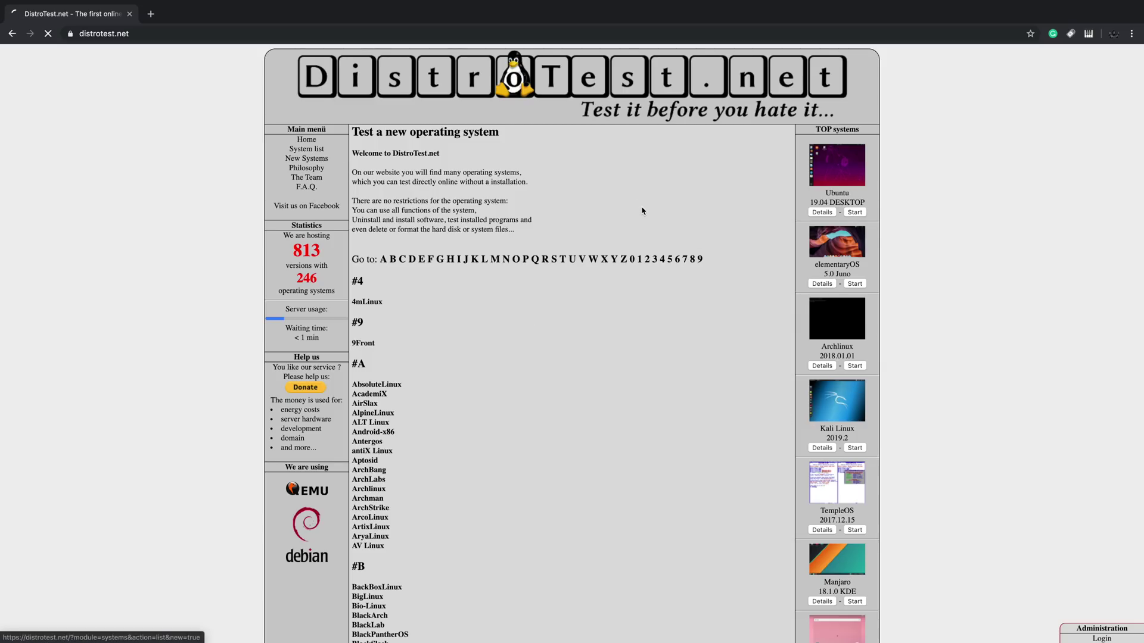
scroll(513, 345, down, 3)
scroll(512, 345, down, 3)
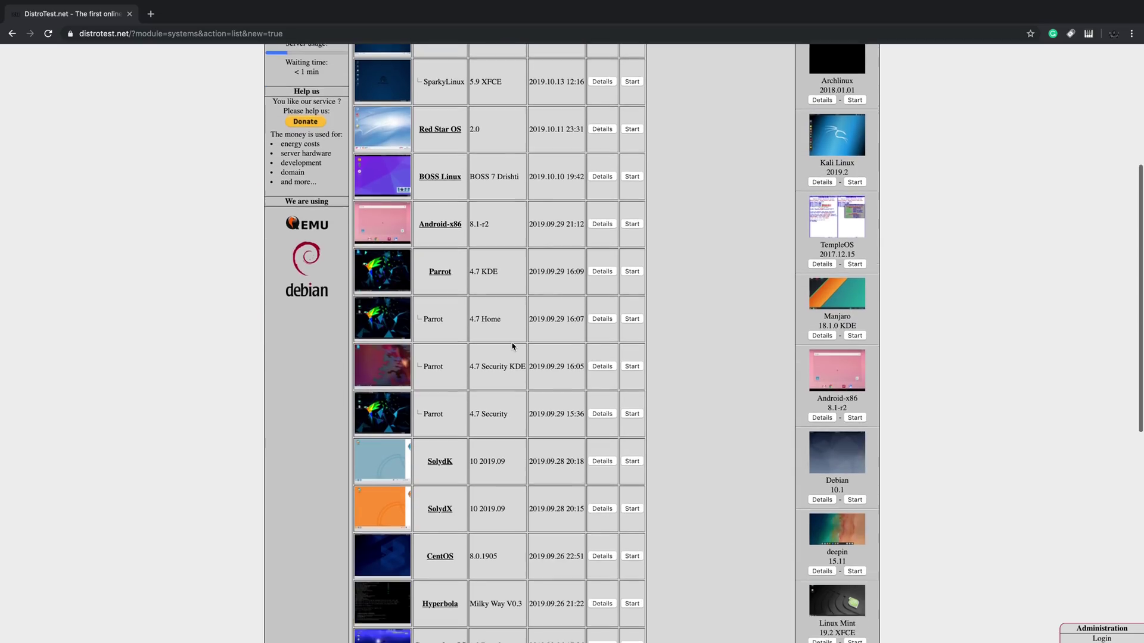
scroll(516, 347, up, 2)
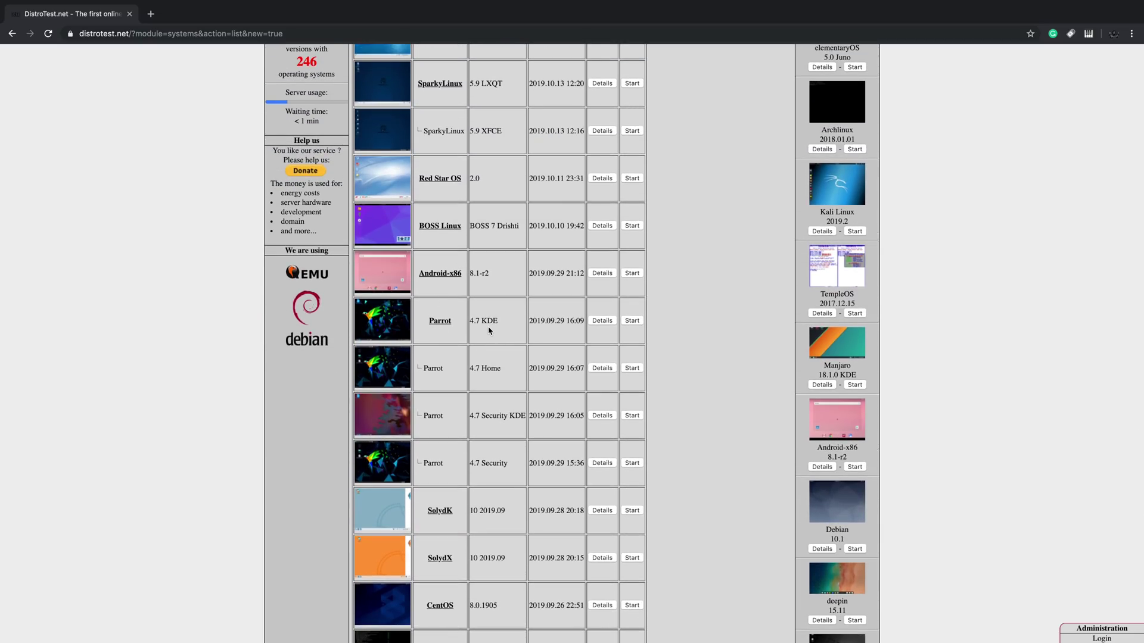
click(634, 324)
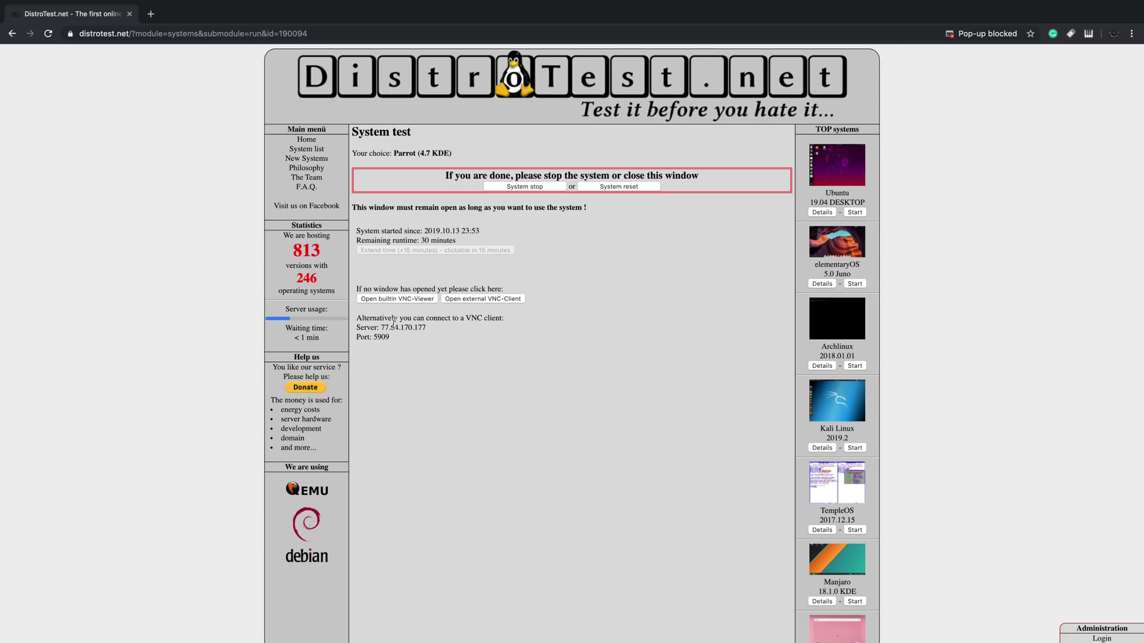
Select the VNC server's IP address, then choose Live Mode in the Parrot boot menu
drag(381, 328, 427, 332)
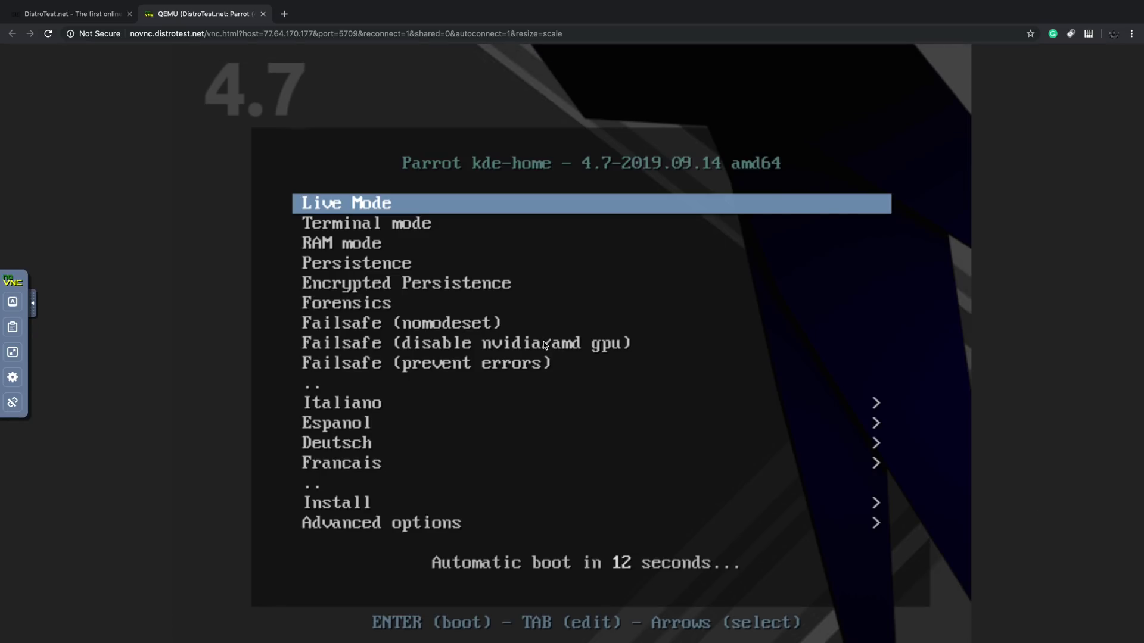
key(Down)
key(Down)
key(Up)
key(Up)
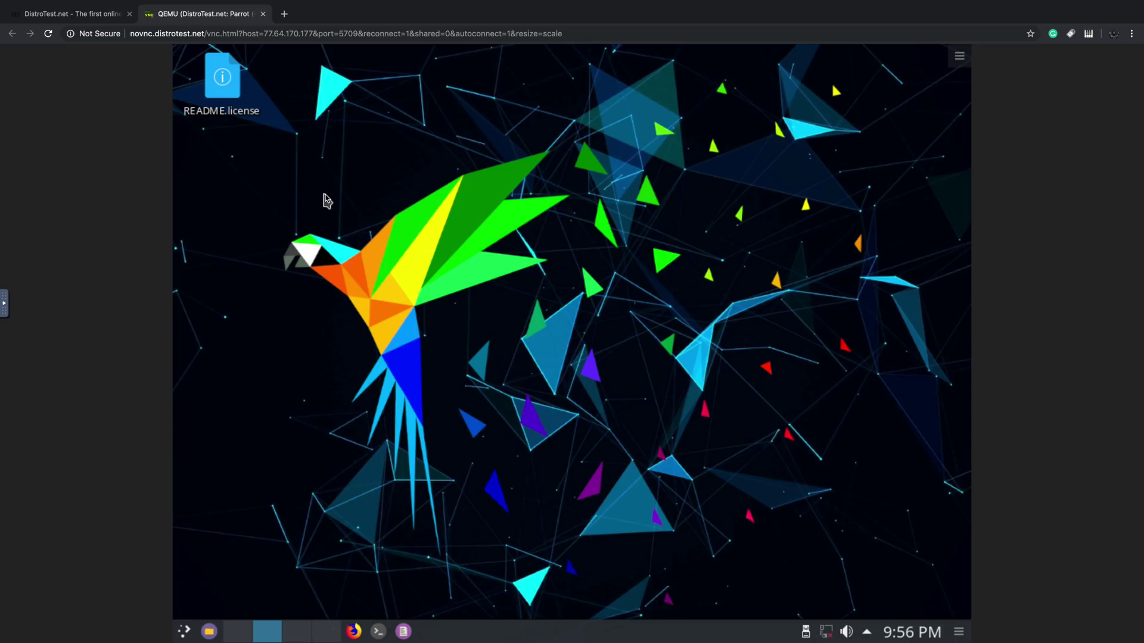
Launch Info Center from the Kickoff menu's Applications > Computer section to see Parrot 4.7 details
click(185, 636)
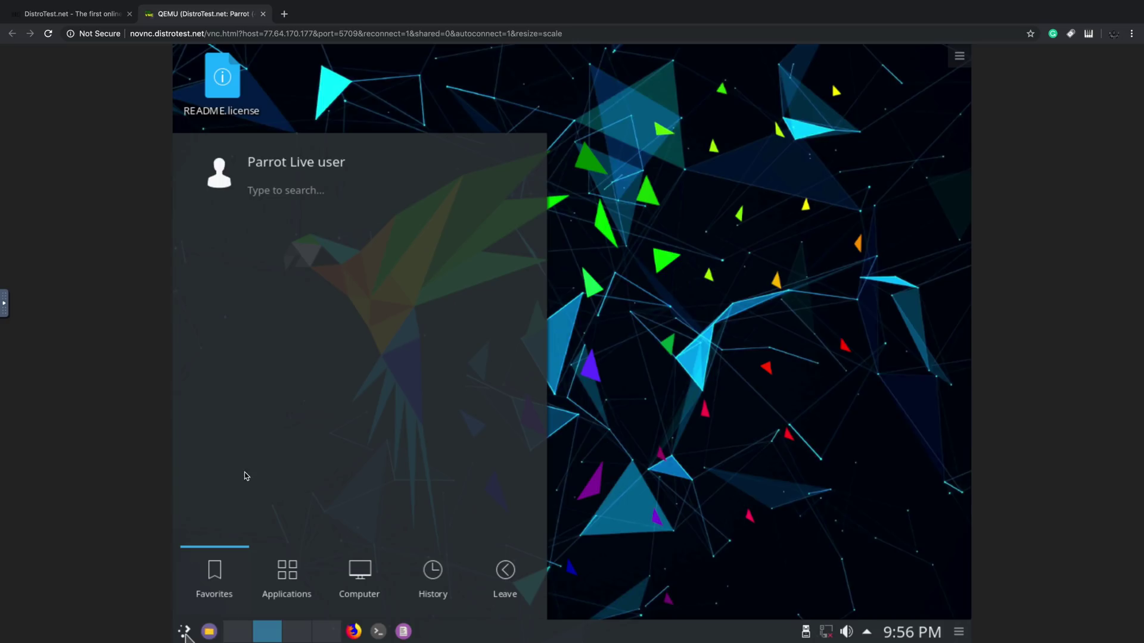
click(291, 589)
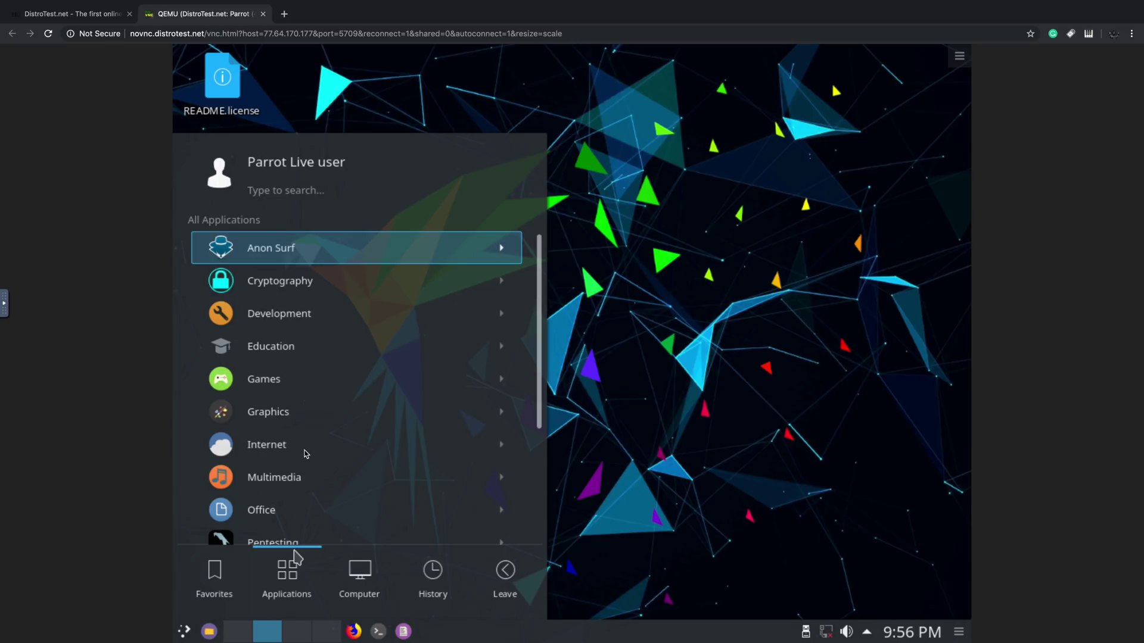
scroll(304, 456, down, 3)
click(373, 582)
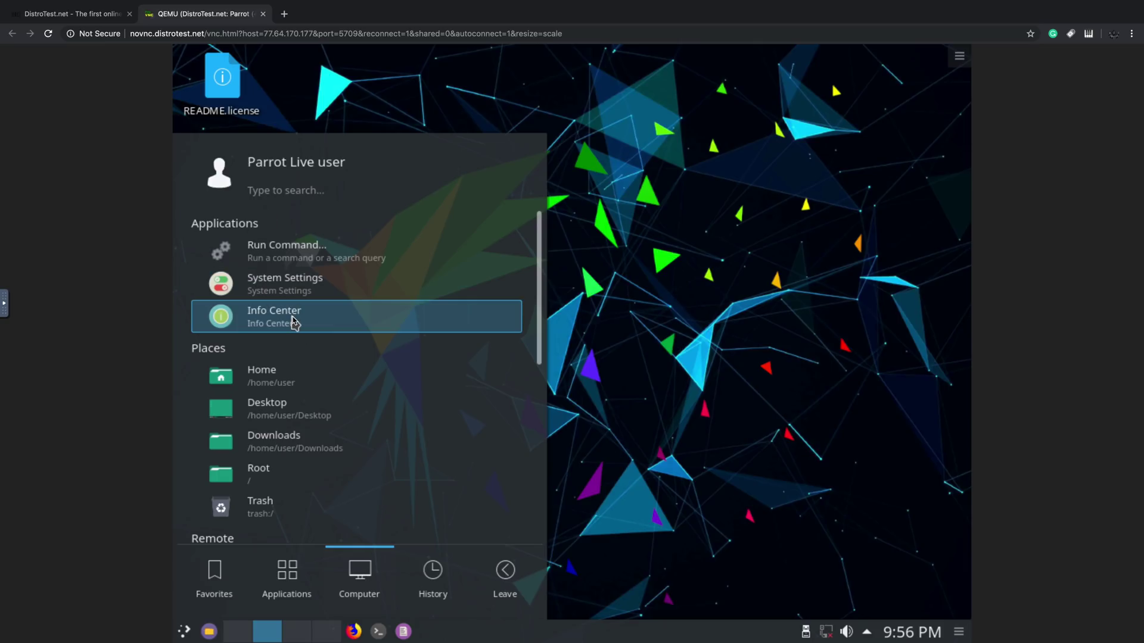
click(292, 321)
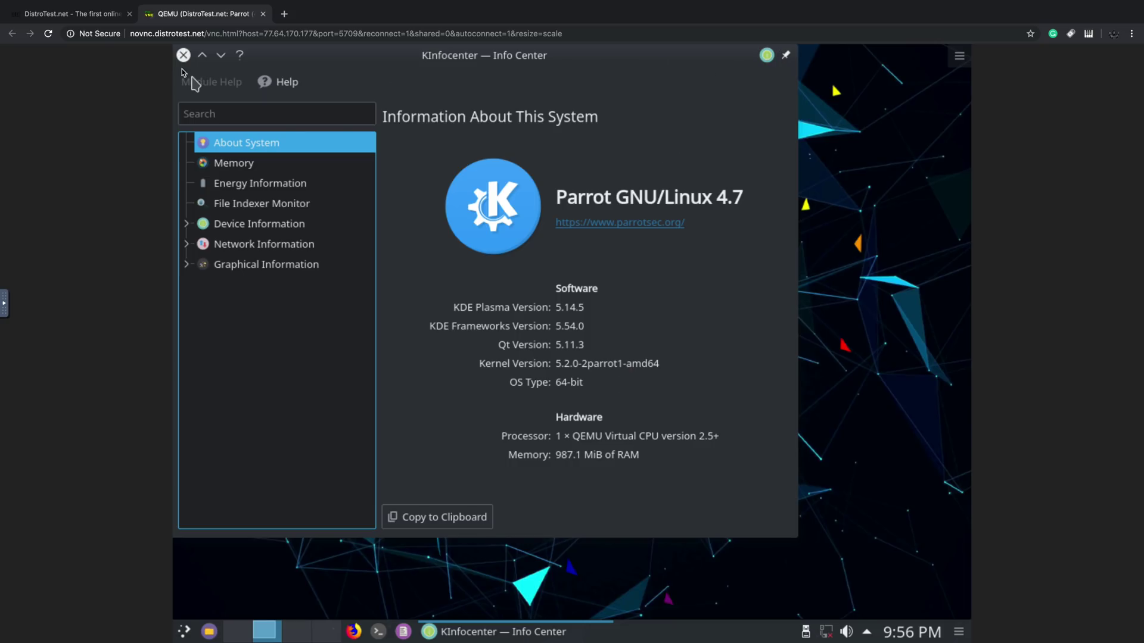
Close the Parrot tab, stop its system, and start Manjaro 18.1.0 KDE from TOP systems
click(264, 15)
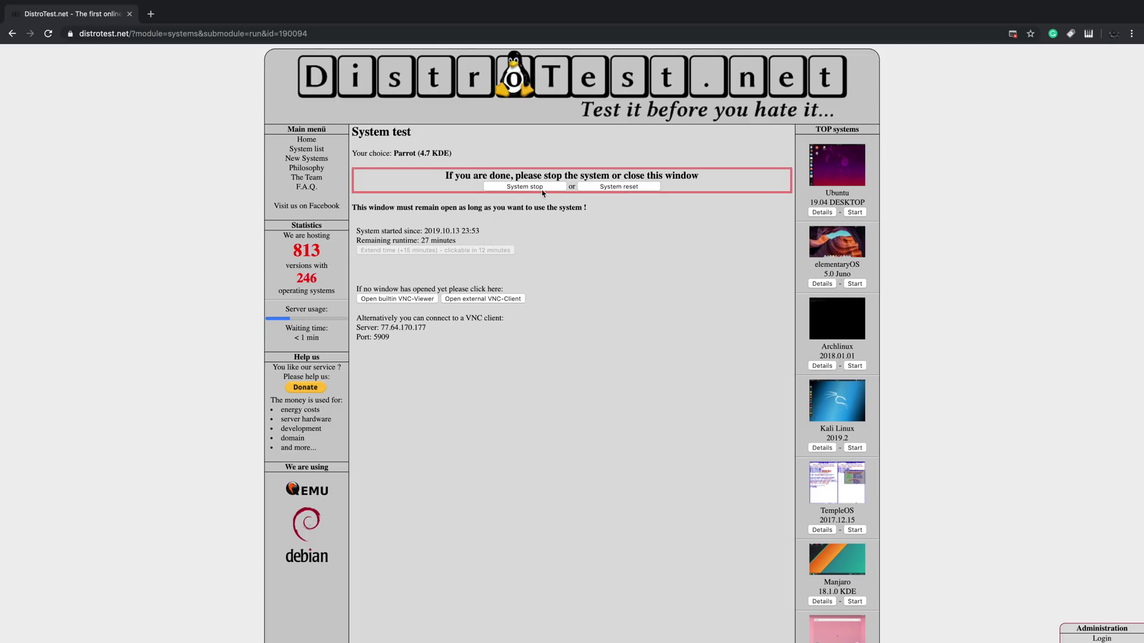
click(531, 189)
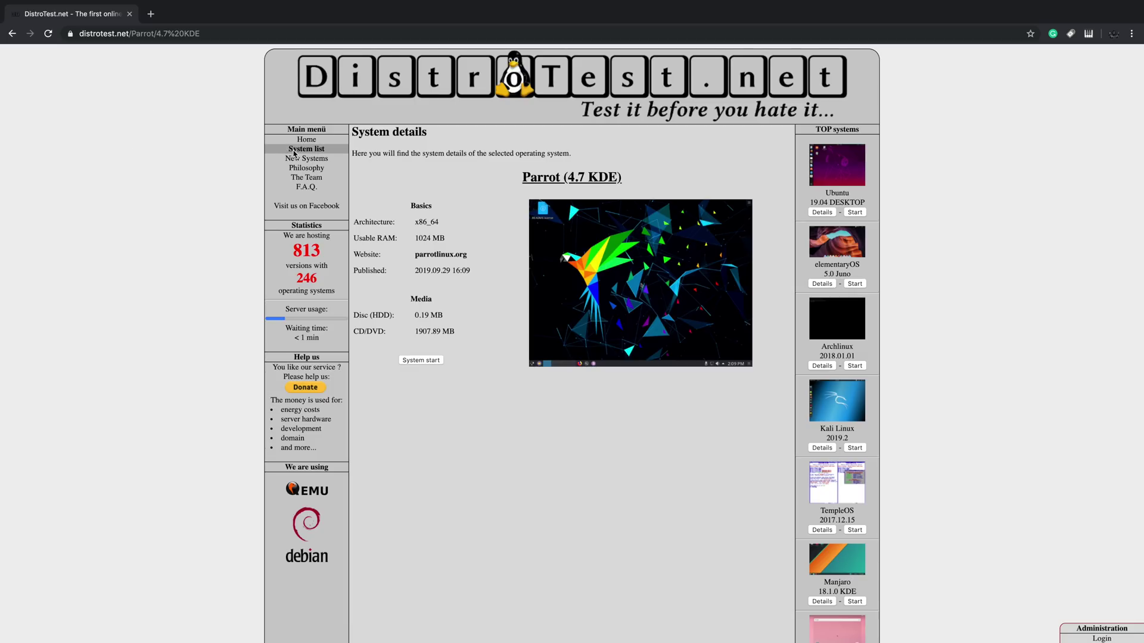
scroll(851, 388, down, 3)
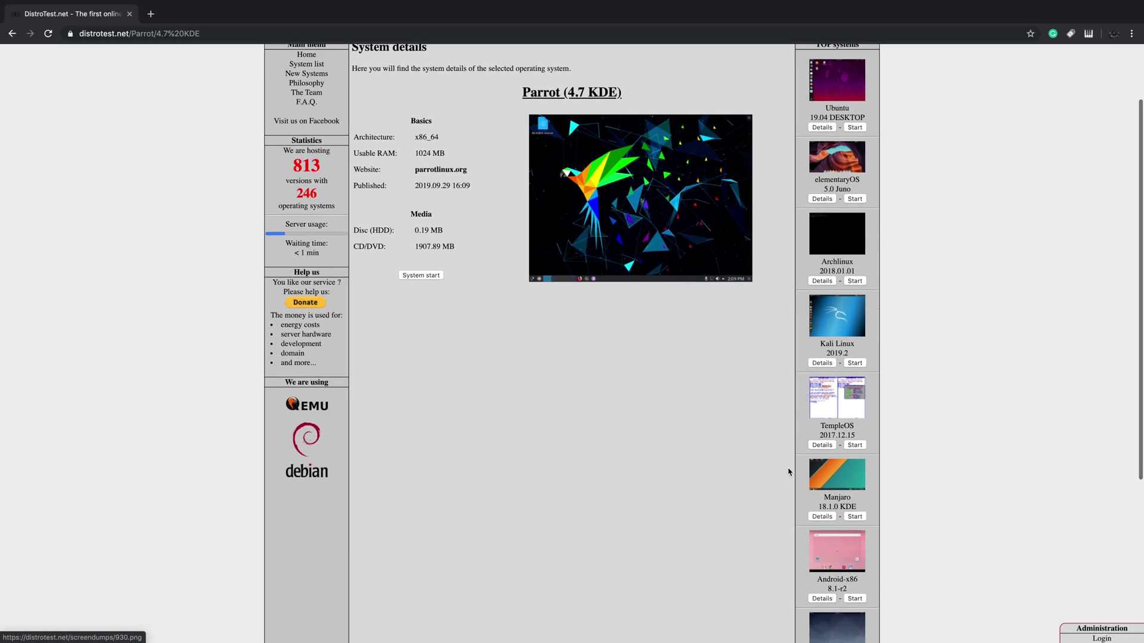
scroll(750, 417, down, 2)
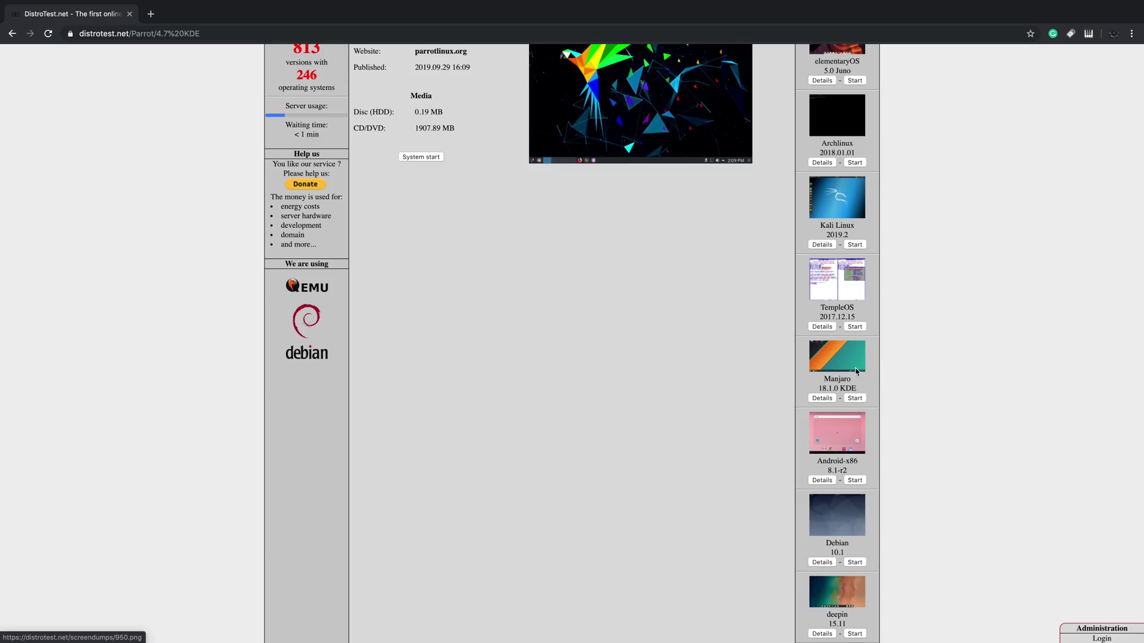
click(854, 398)
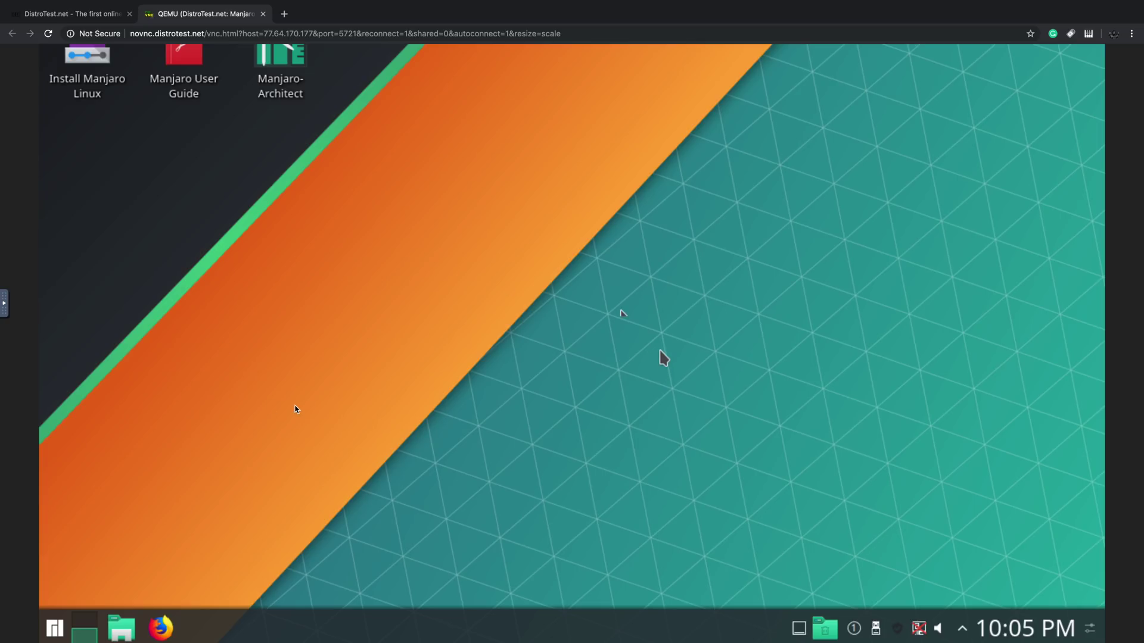
Once Manjaro boots, open the application launcher with the Meta key, then dismiss it
key(super)
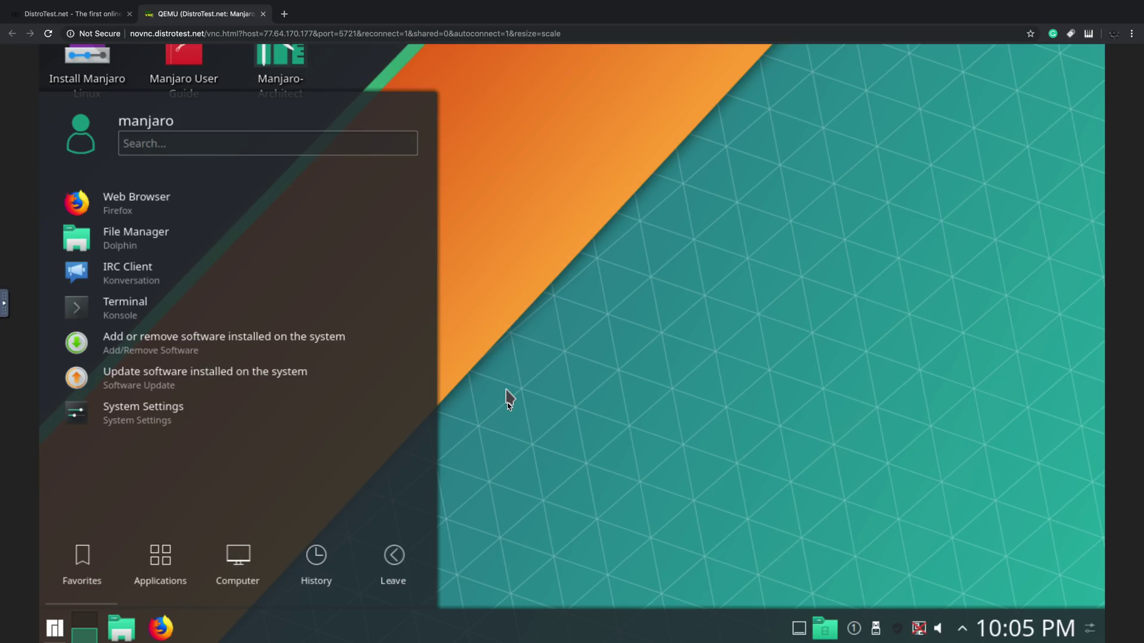
click(621, 265)
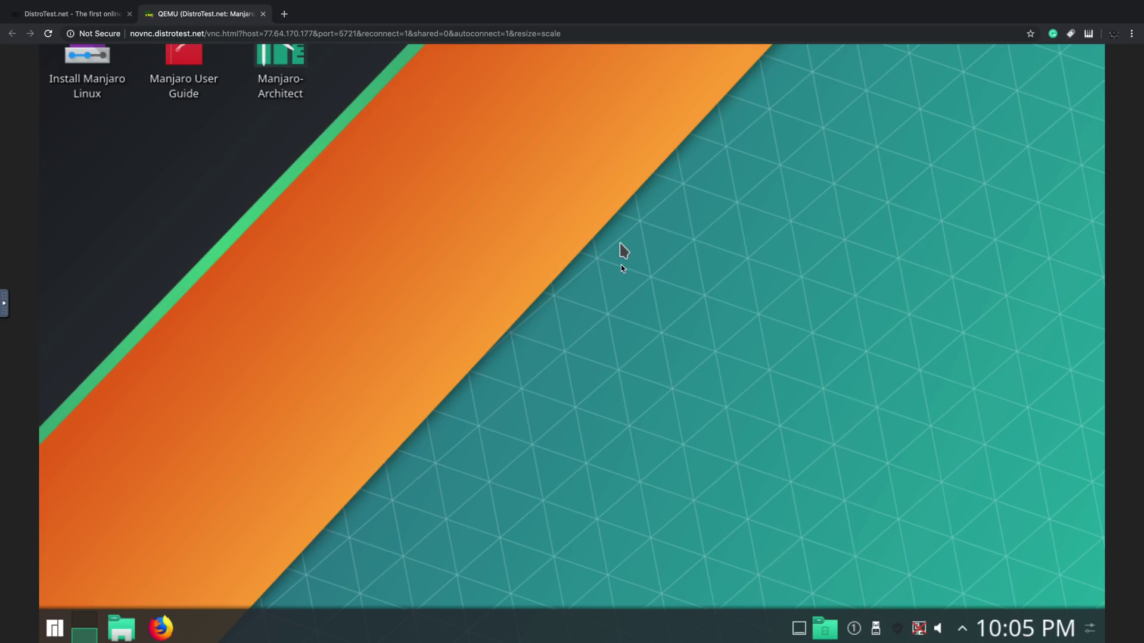
Close the Manjaro tab, go back to the home page, and open Ubuntu Budgie under #U
click(262, 14)
key(super+bracketleft)
scroll(516, 454, down, 8)
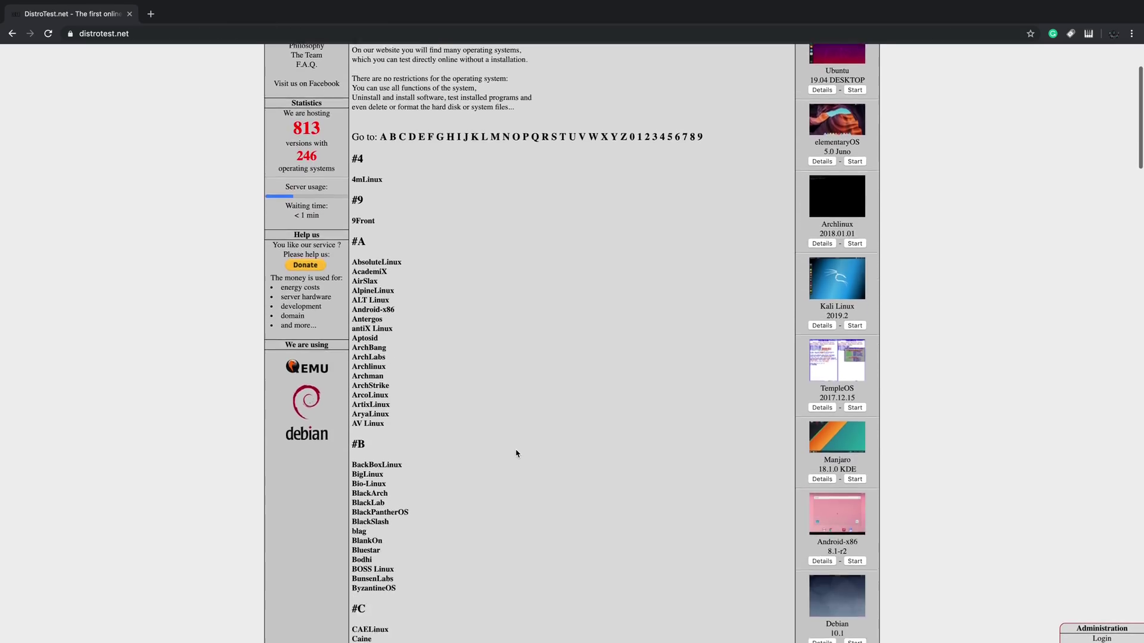
scroll(516, 454, down, 20)
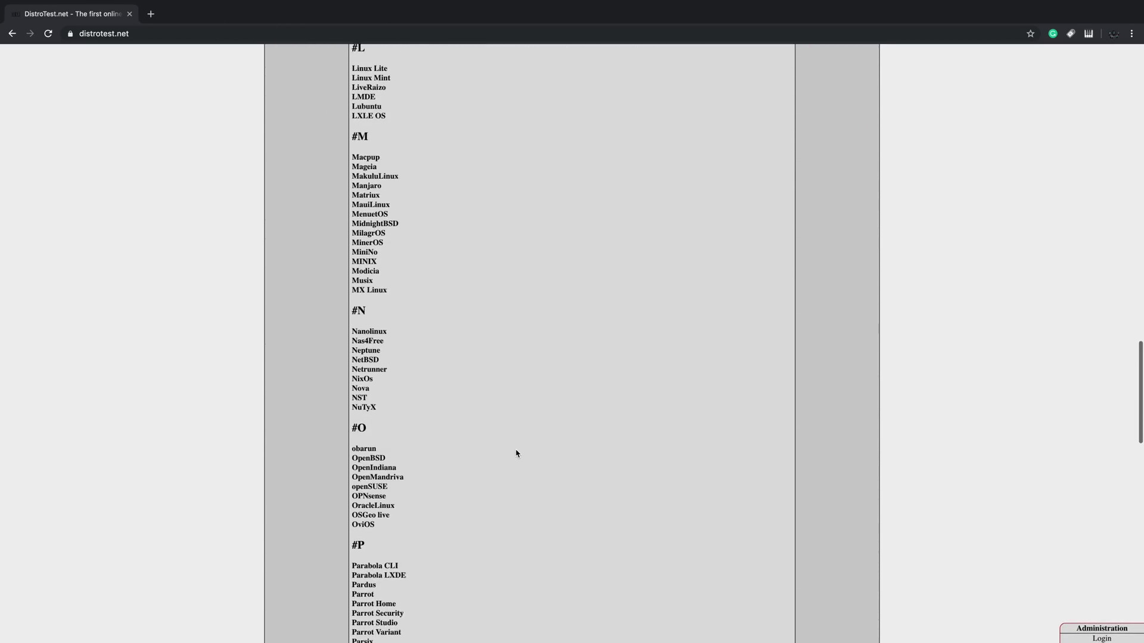
scroll(516, 454, down, 13)
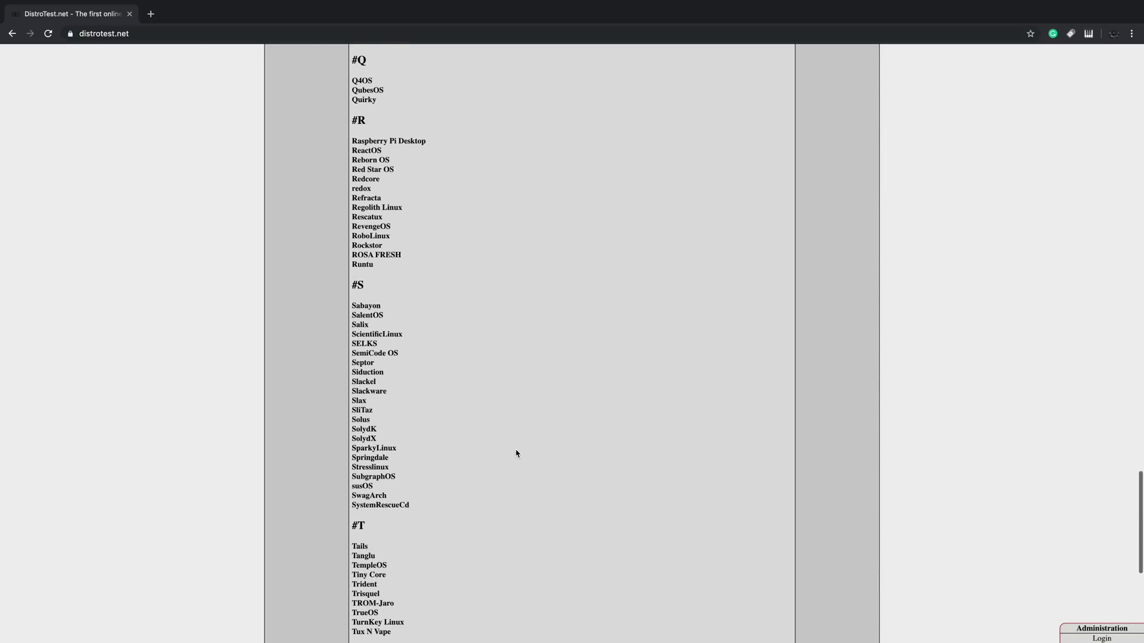
scroll(516, 454, down, 4)
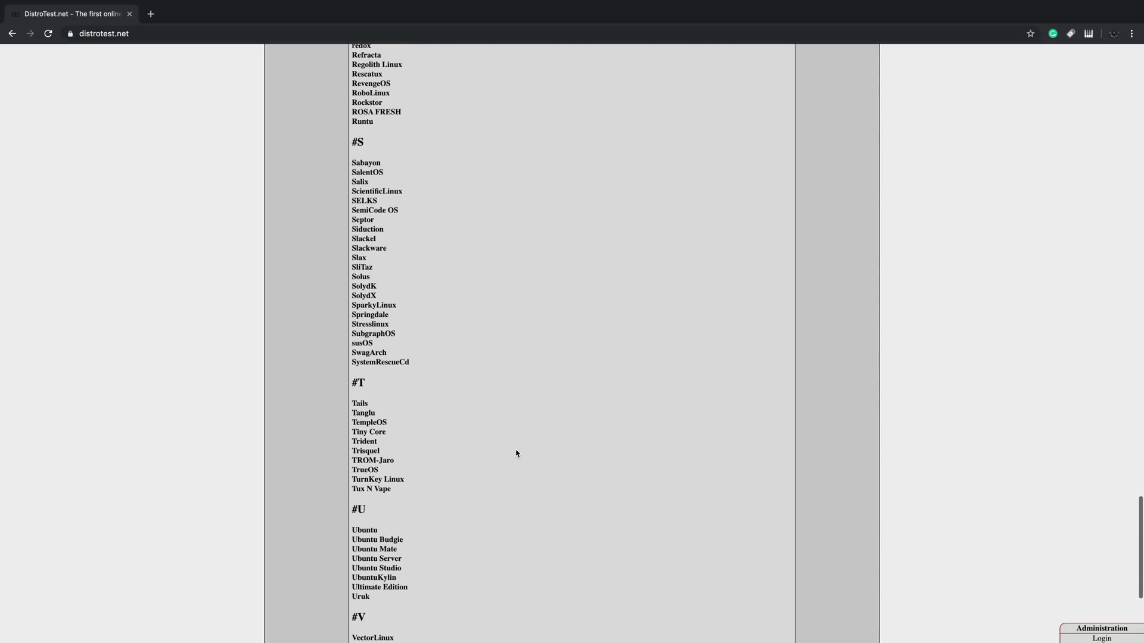
scroll(516, 454, down, 2)
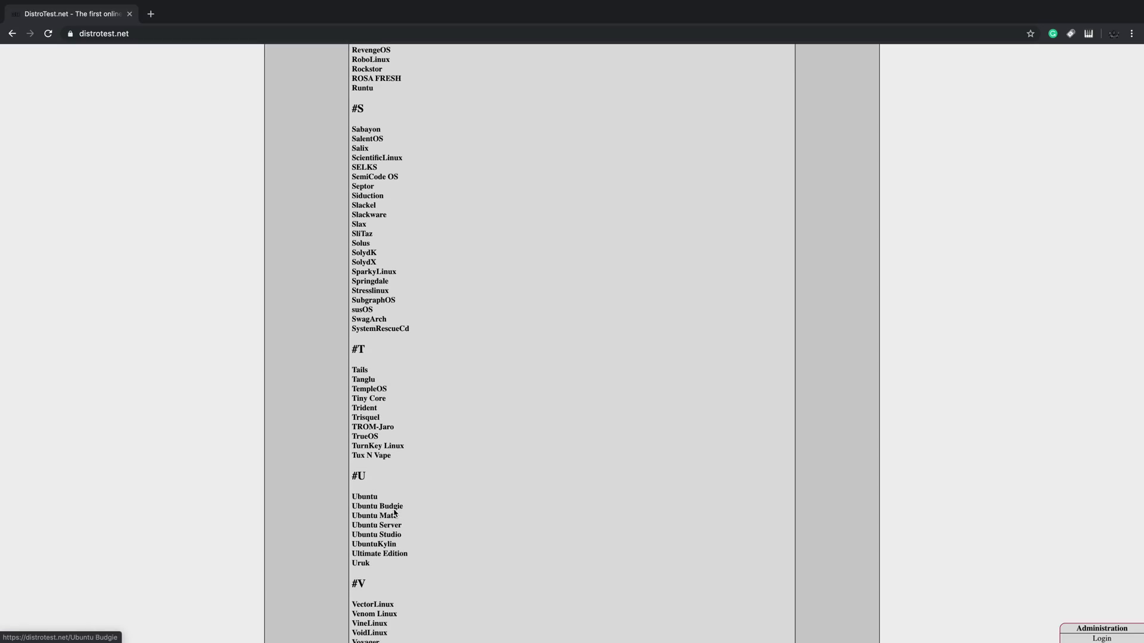
click(373, 507)
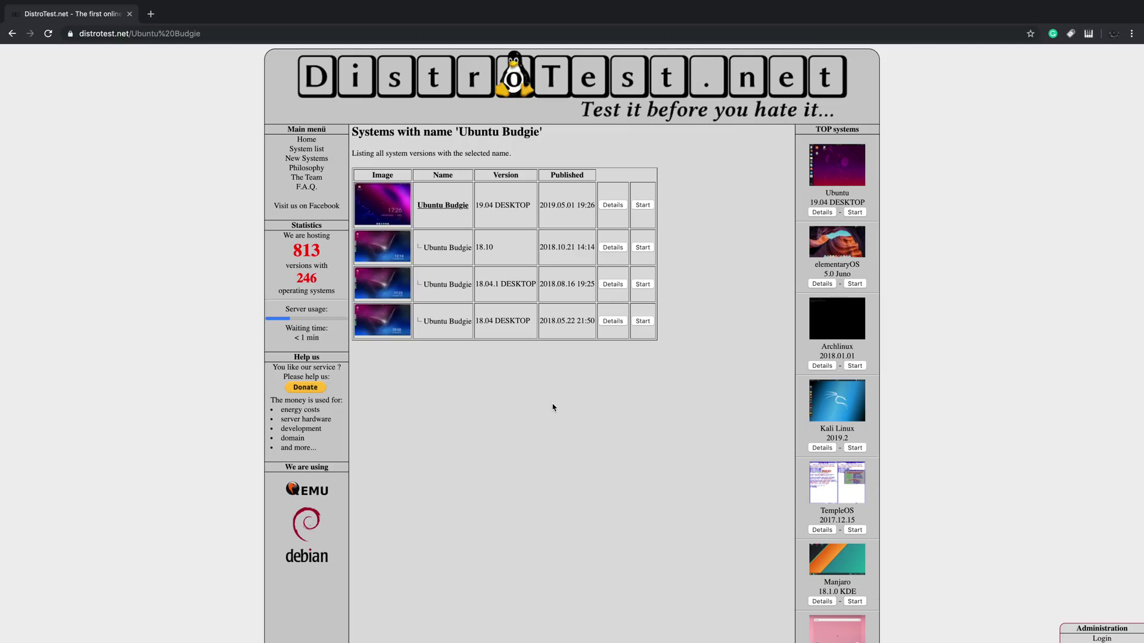
Go back to the Home page and scroll through the alphabetical distribution list
click(302, 141)
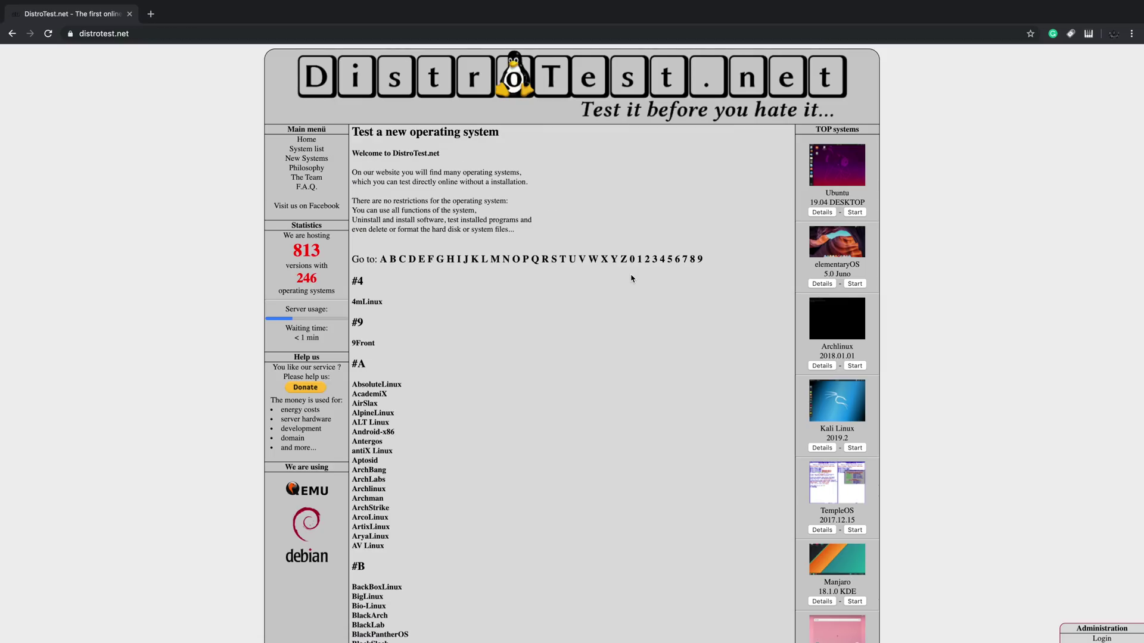
scroll(631, 278, down, 20)
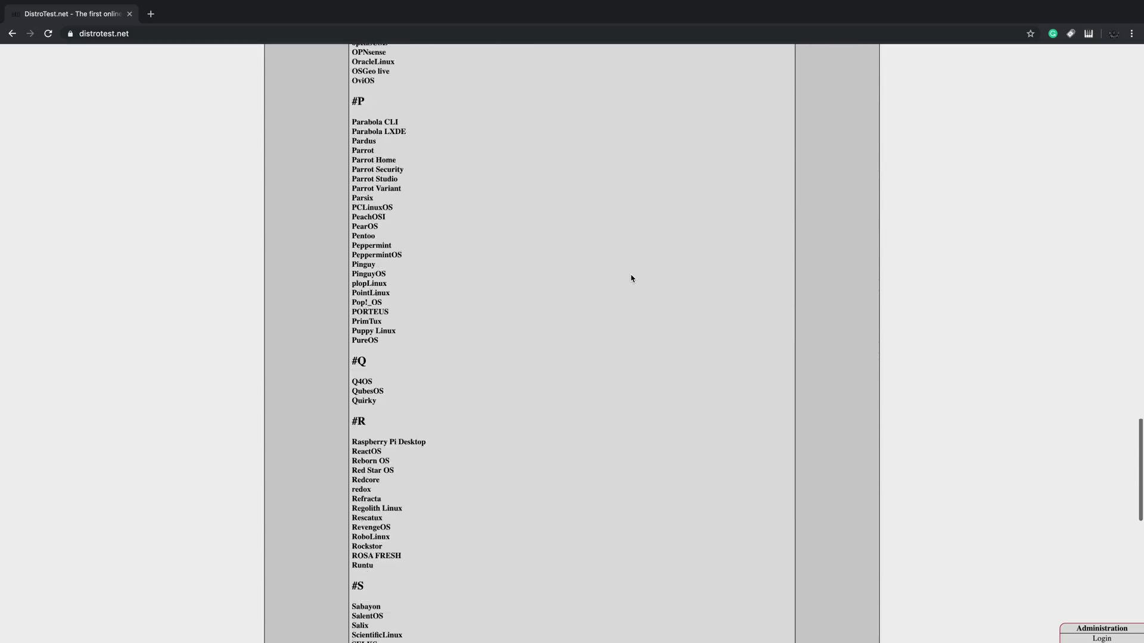
scroll(631, 278, down, 5)
scroll(631, 278, up, 20)
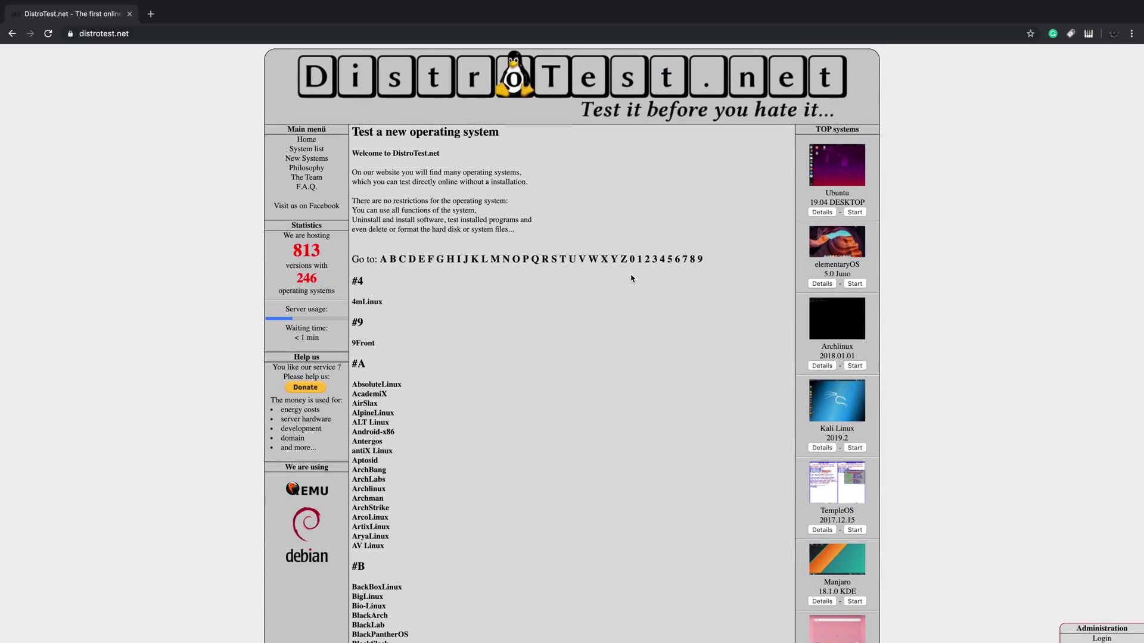